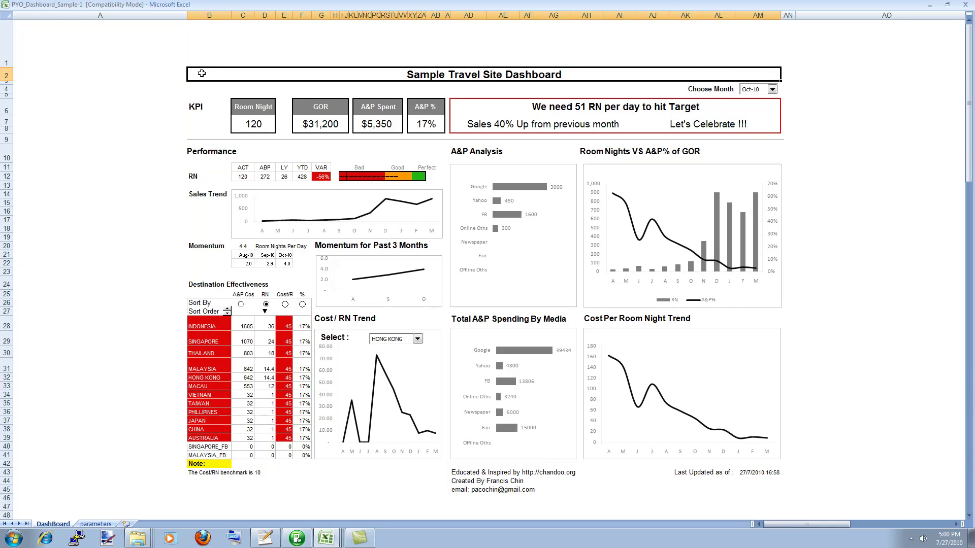
Select the KPI area and change the Choose Month selector to Jul-10
drag(203, 88, 752, 133)
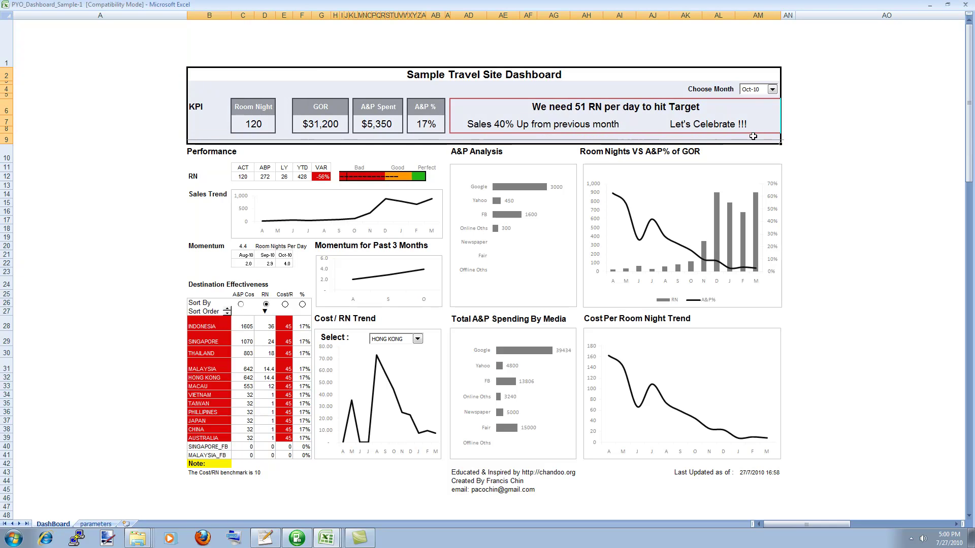
click(764, 94)
click(767, 92)
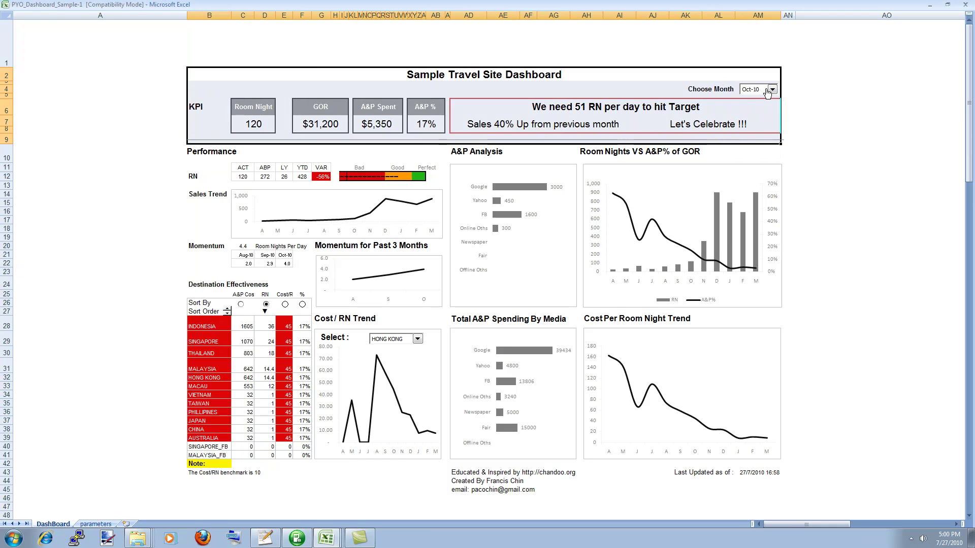
click(766, 94)
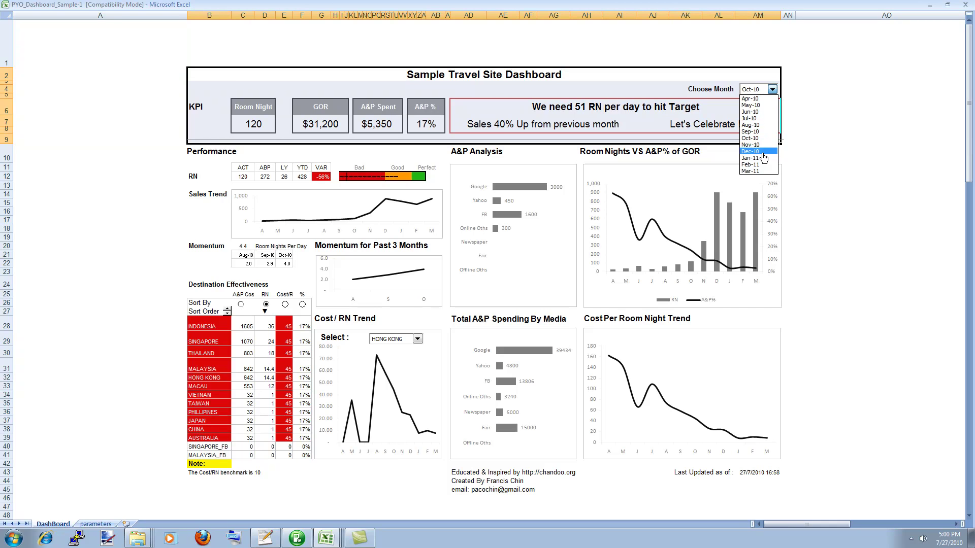
click(764, 119)
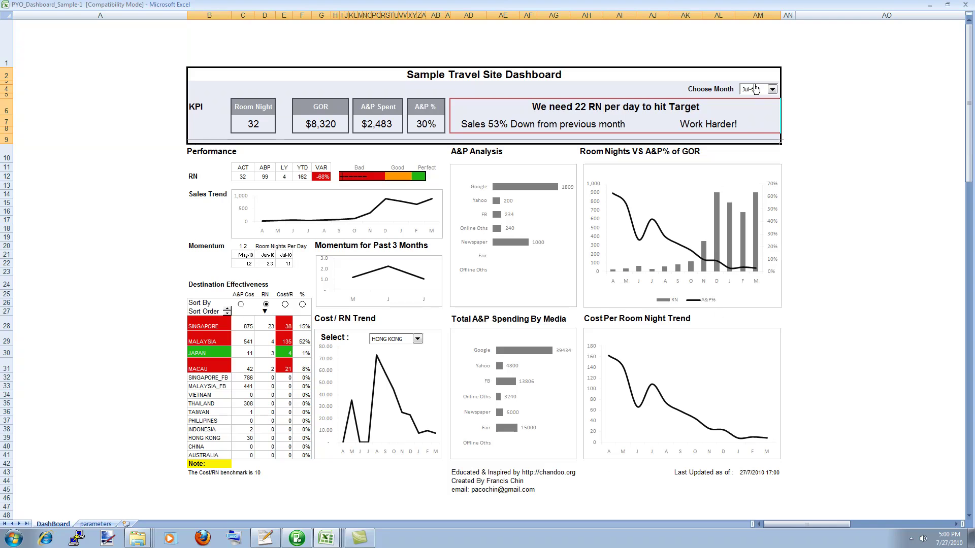
click(191, 104)
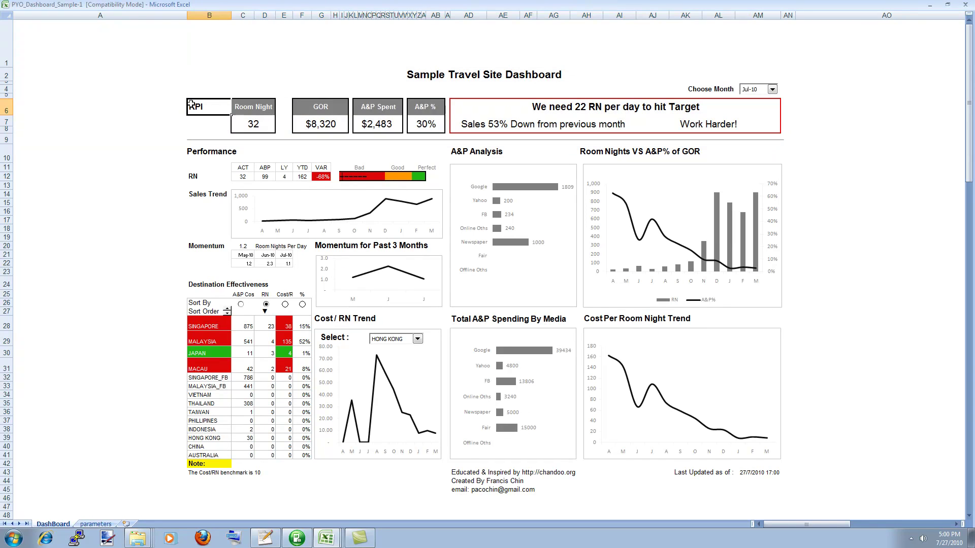
drag(191, 104, 439, 125)
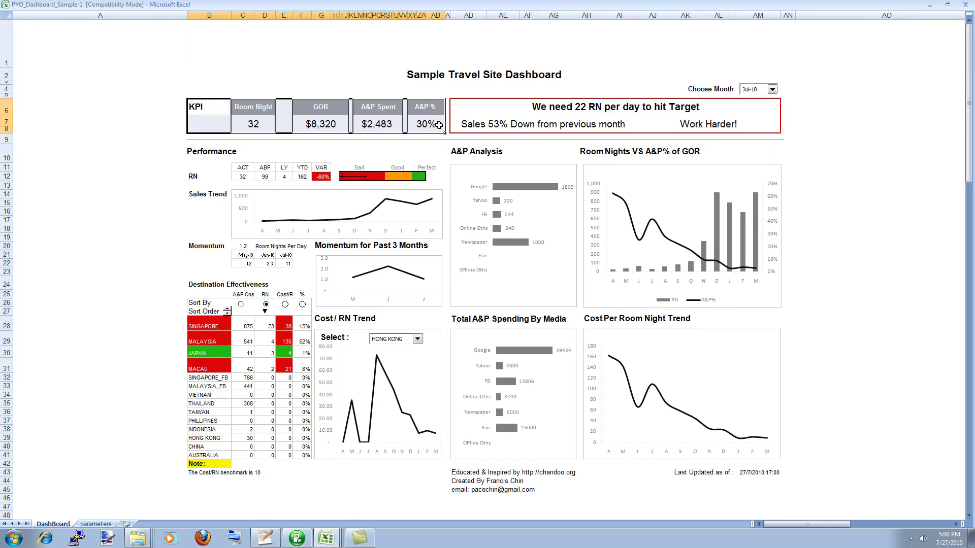
click(245, 105)
click(325, 106)
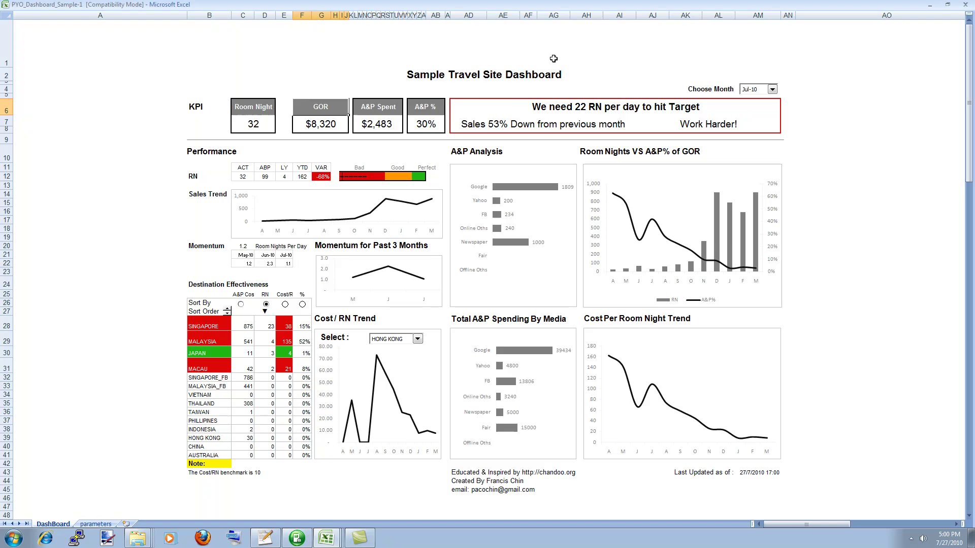
drag(483, 105, 520, 121)
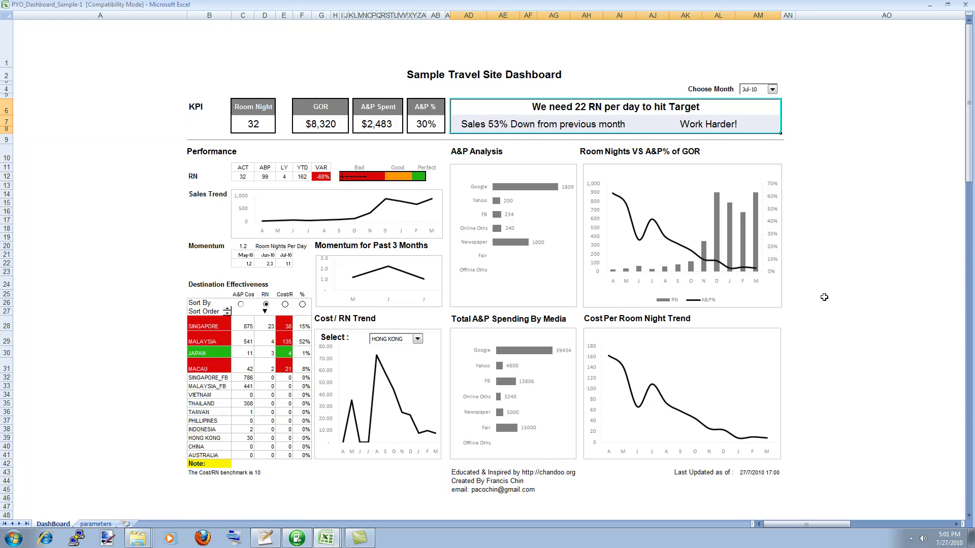
Check the daily RN target and sales messages, then set Choose Month to Oct-10
click(566, 111)
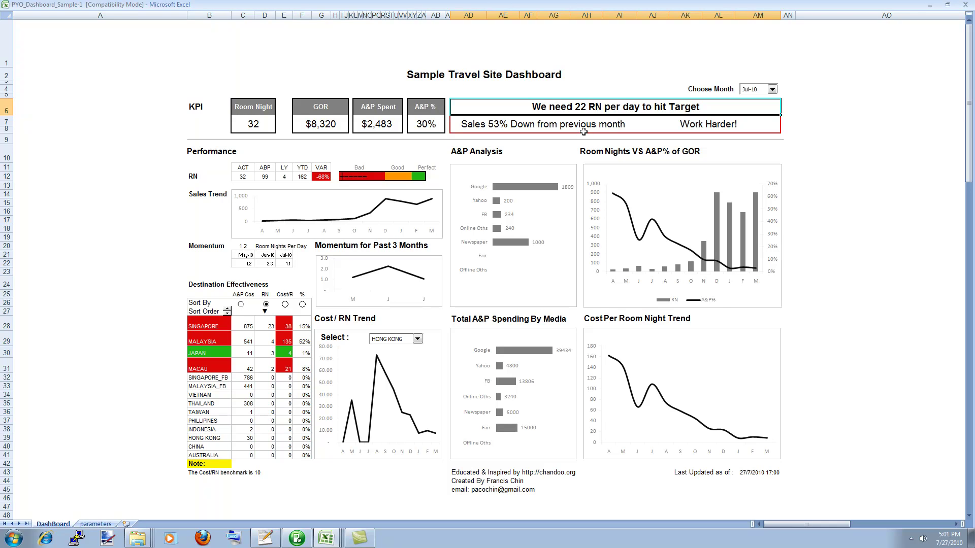
click(513, 125)
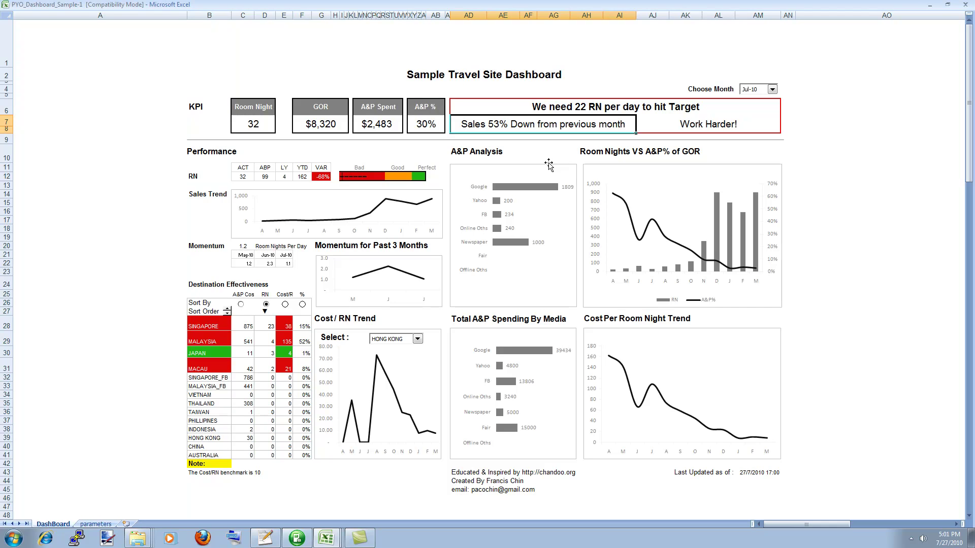
key(Right)
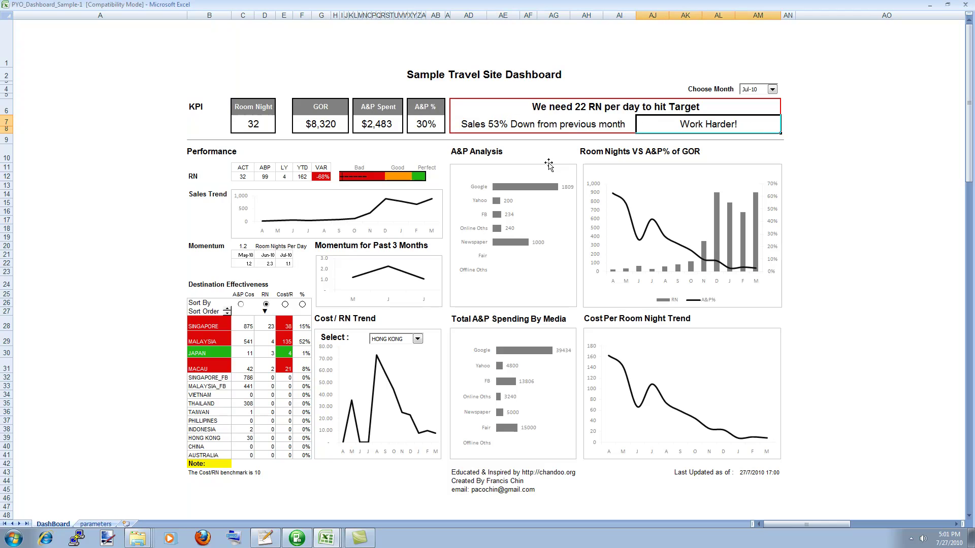
click(772, 89)
click(754, 138)
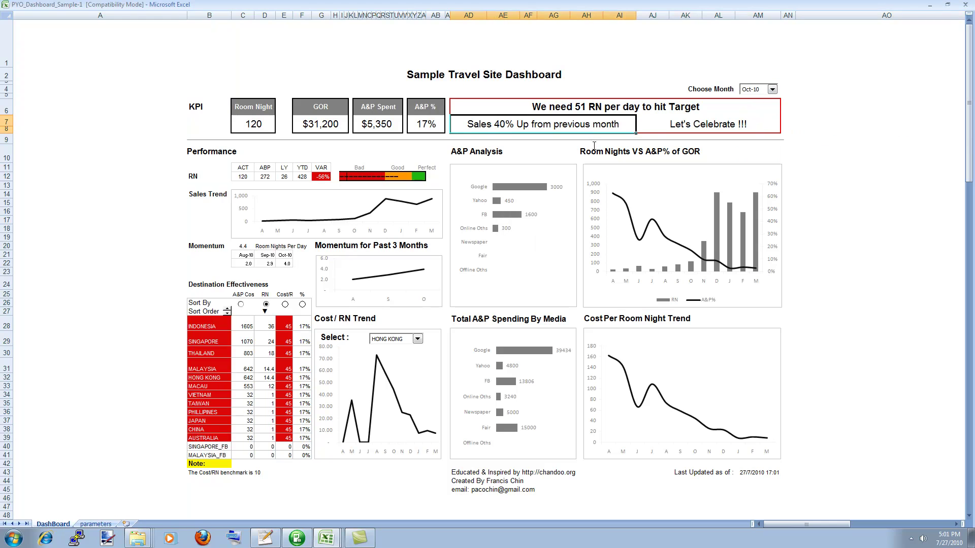
click(702, 125)
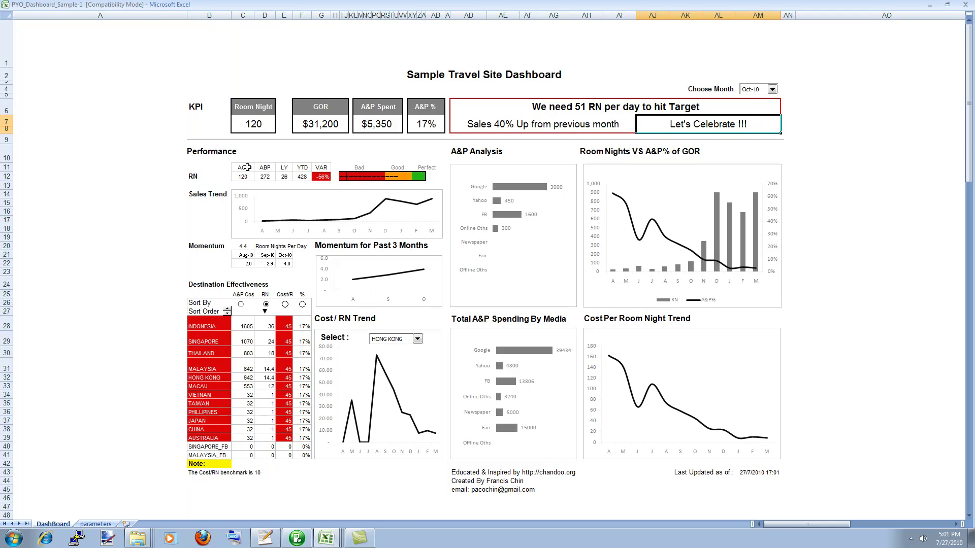
click(347, 176)
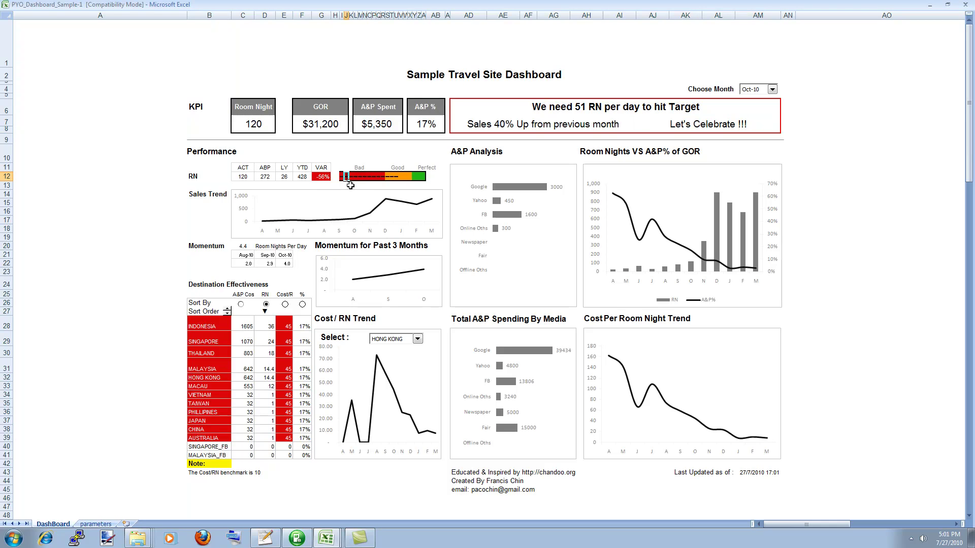
click(364, 191)
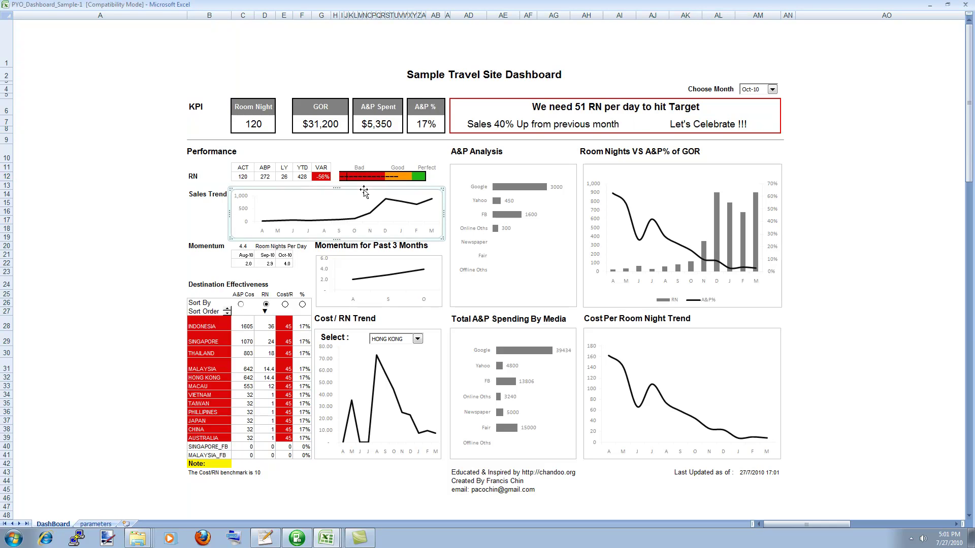
click(383, 155)
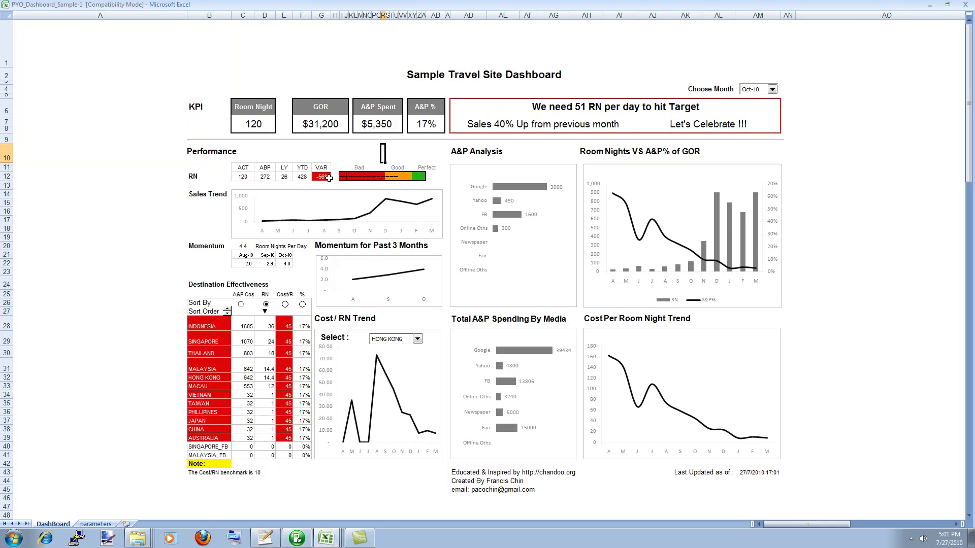
Switch the Cost/RN Trend country to JAPAN, then to AUSTRALIA
click(288, 210)
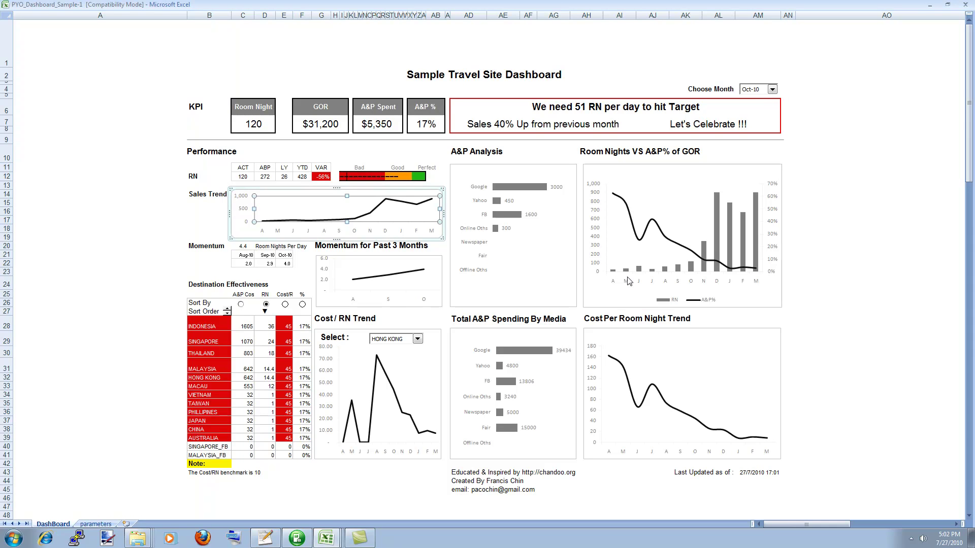
click(418, 339)
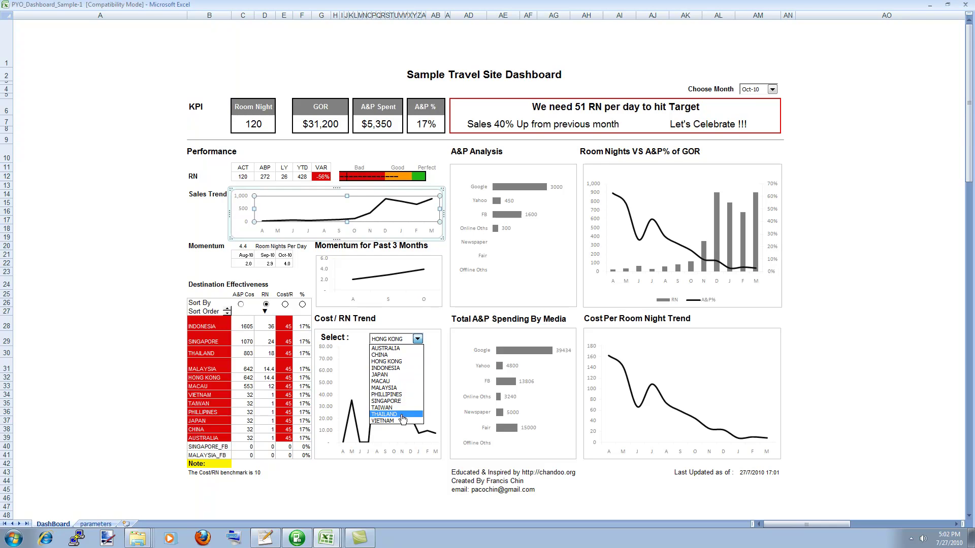
click(406, 375)
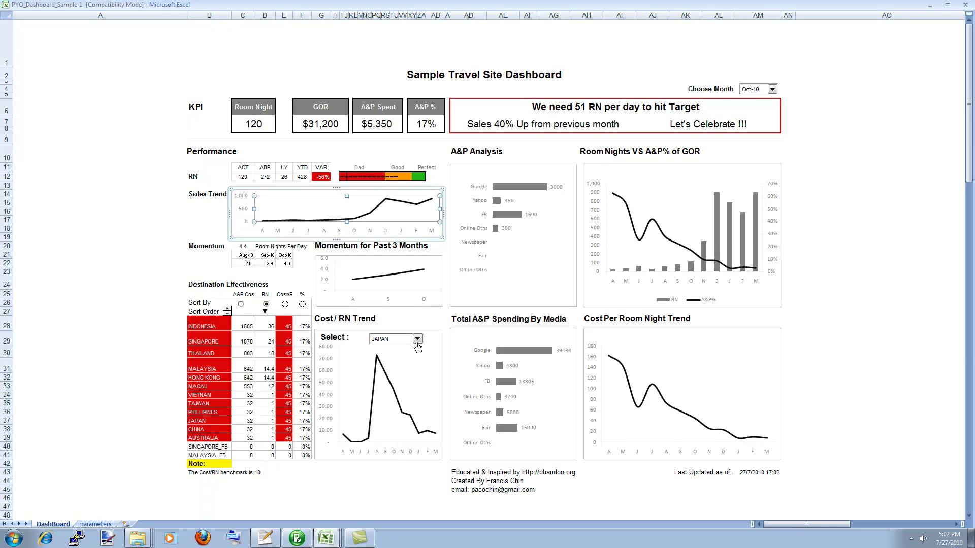
click(418, 339)
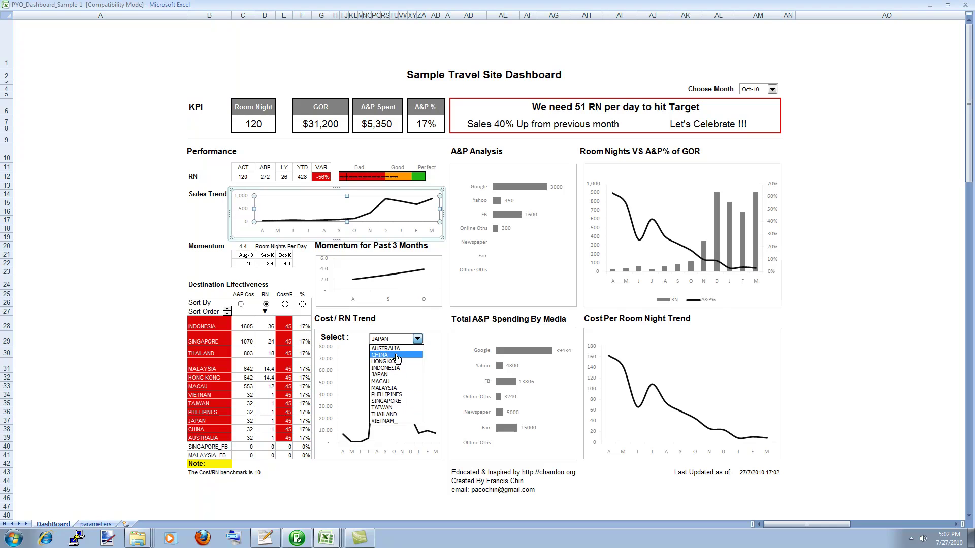
click(398, 349)
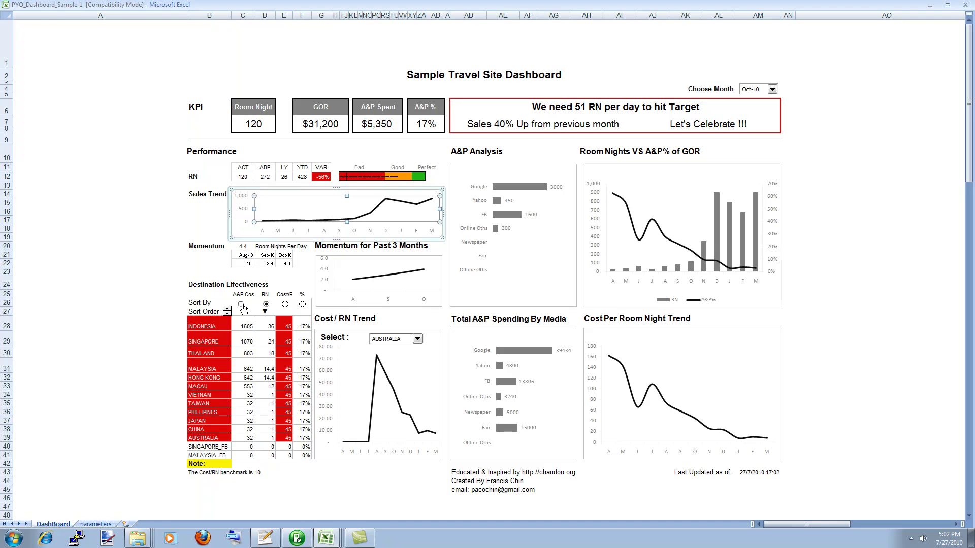
Sort the destination table by A&P Cos, then %, then RN, in ascending order
click(241, 305)
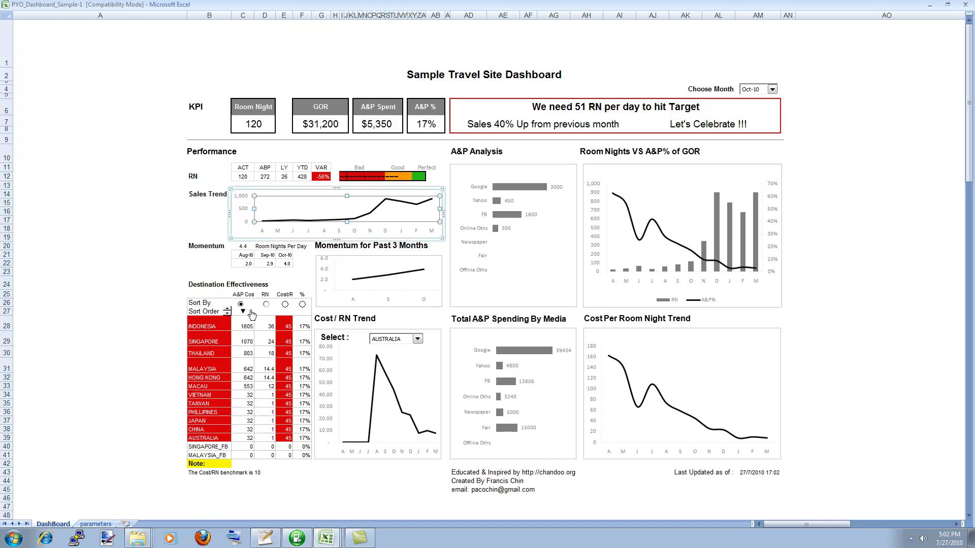
click(302, 304)
click(266, 304)
click(228, 311)
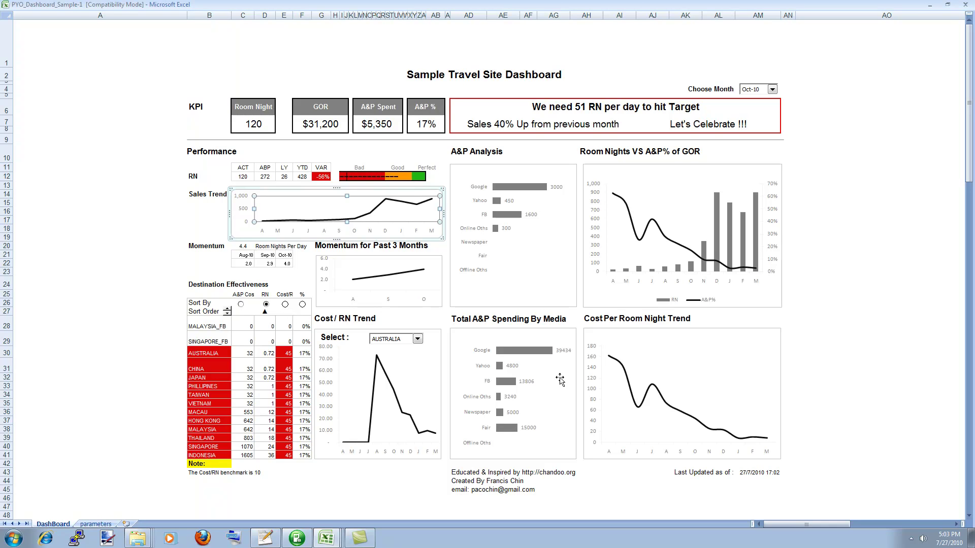
click(555, 173)
click(635, 165)
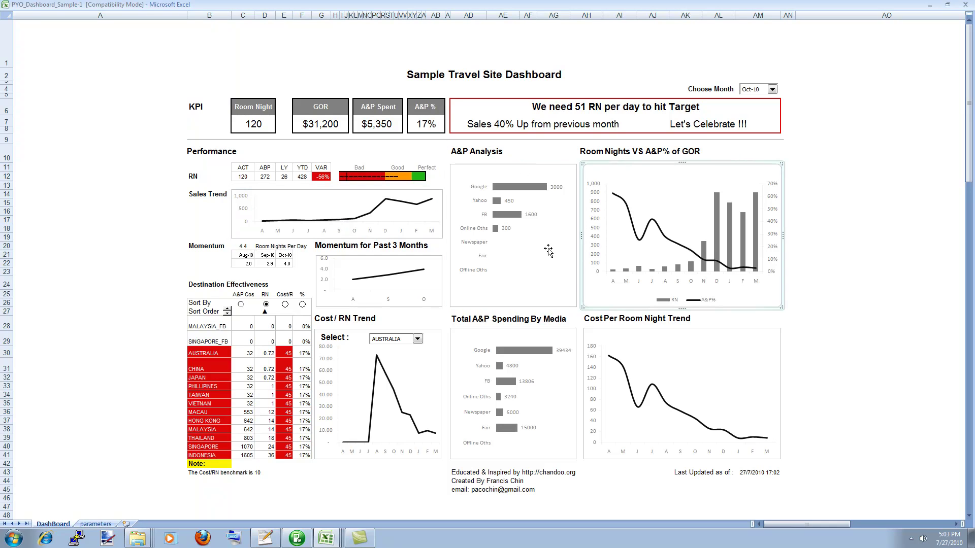